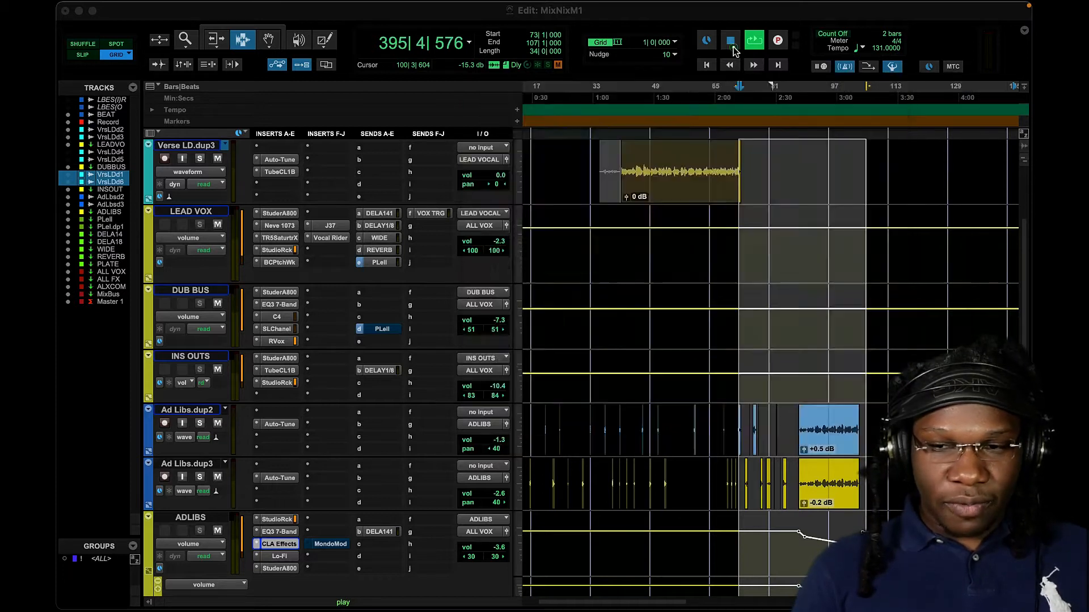
Audition the selected ad-lib section in loop playback with the ADLIBS track's CLA Effects plug-in open.
key("space")
left_click_drag(691, 83, 363, 131)
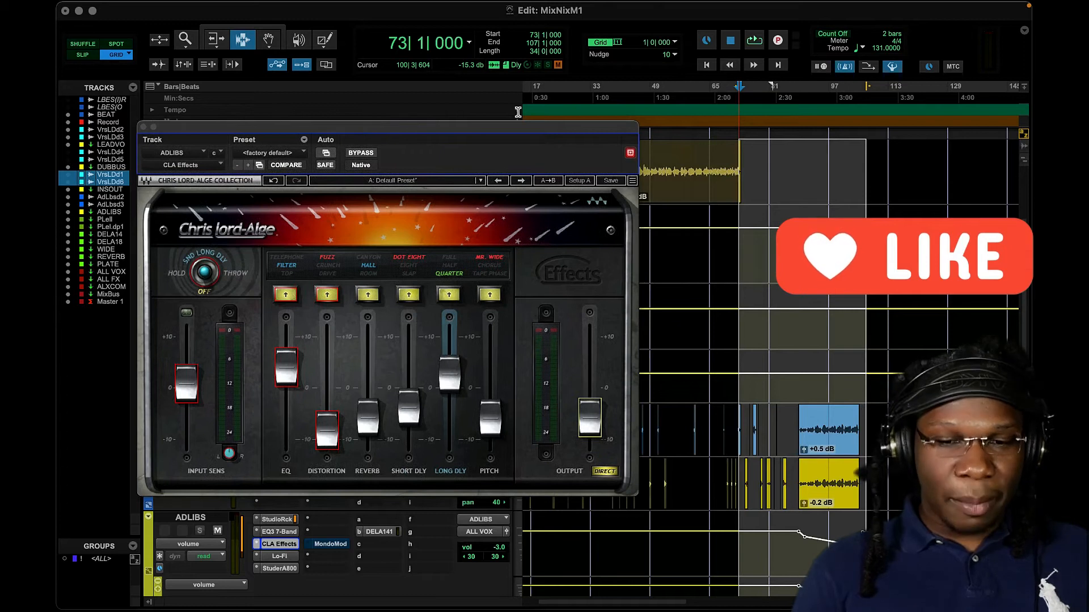
left_click(754, 41)
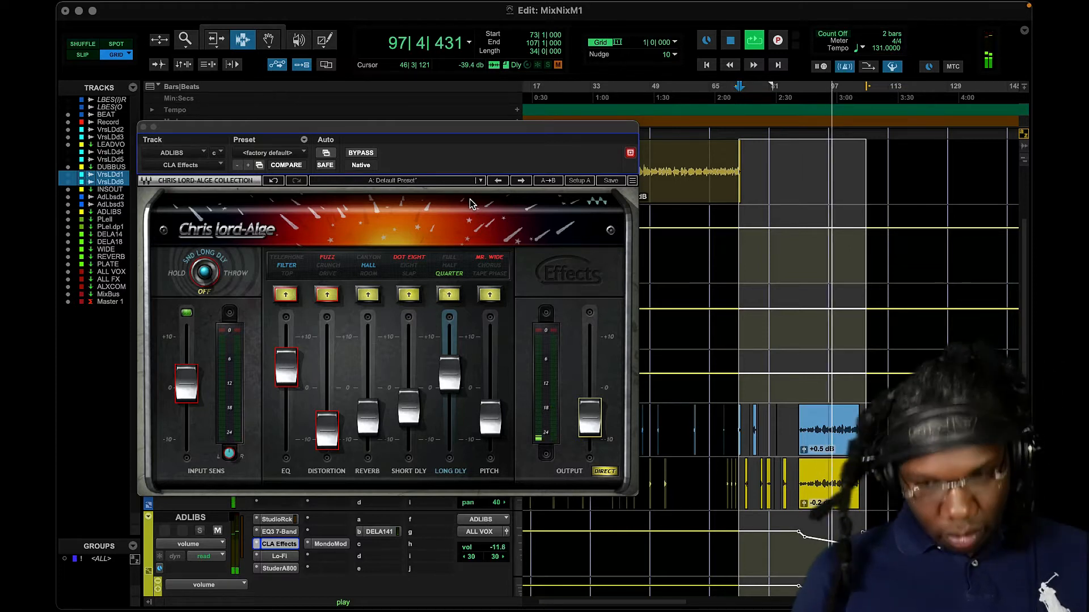
key("space")
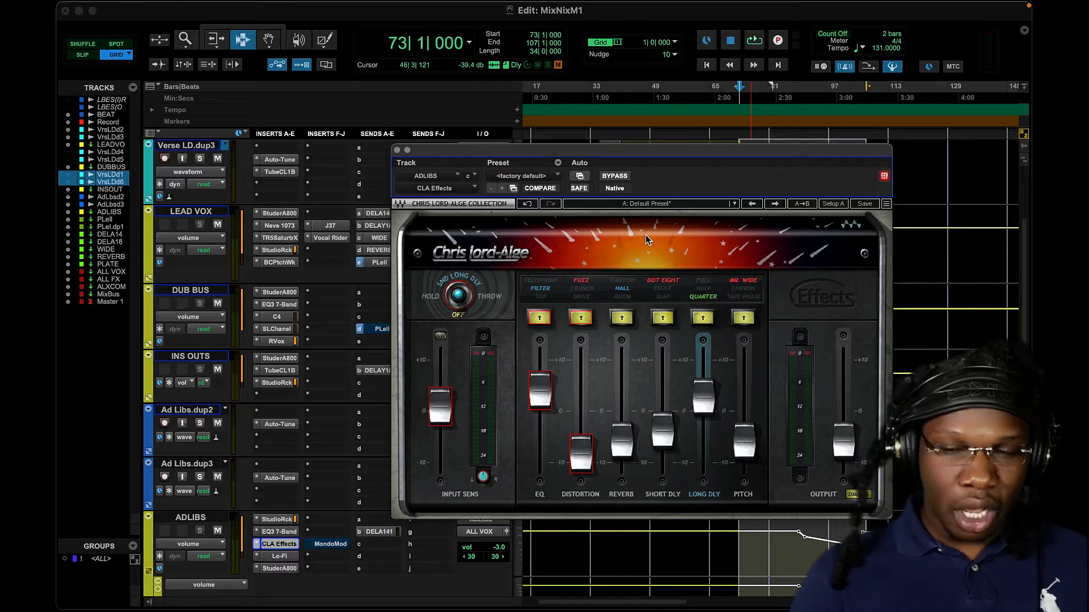
left_click_drag(631, 151, 367, 152)
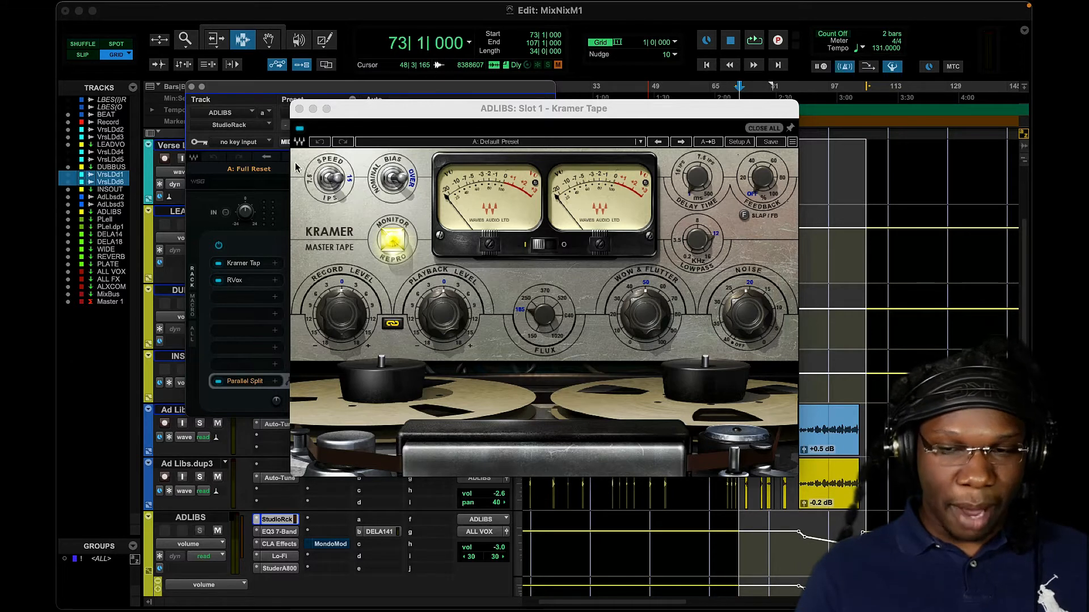
Review the ADLIBS track's StudioRack chain, and take CLA Effects out of bypass to inspect its Distortion fader.
left_click(485, 235)
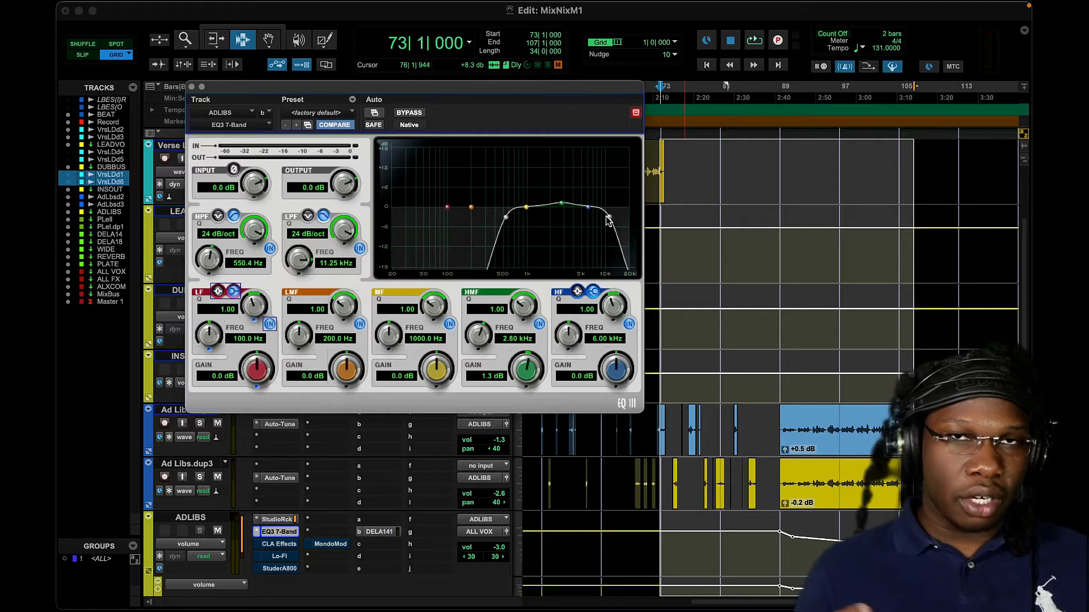
left_click(274, 545)
left_click(409, 111)
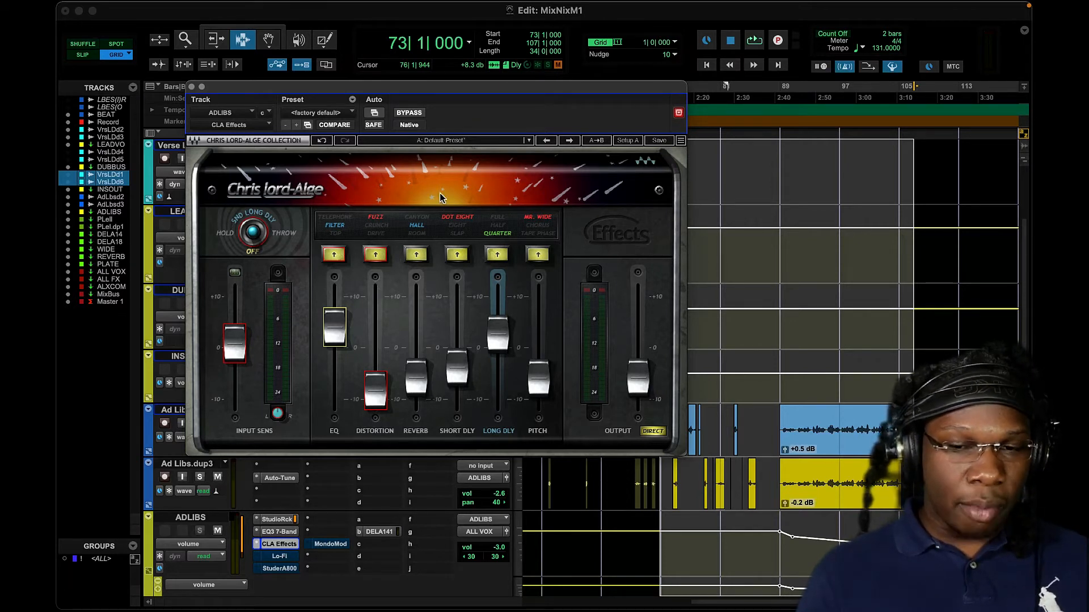
left_click(375, 389)
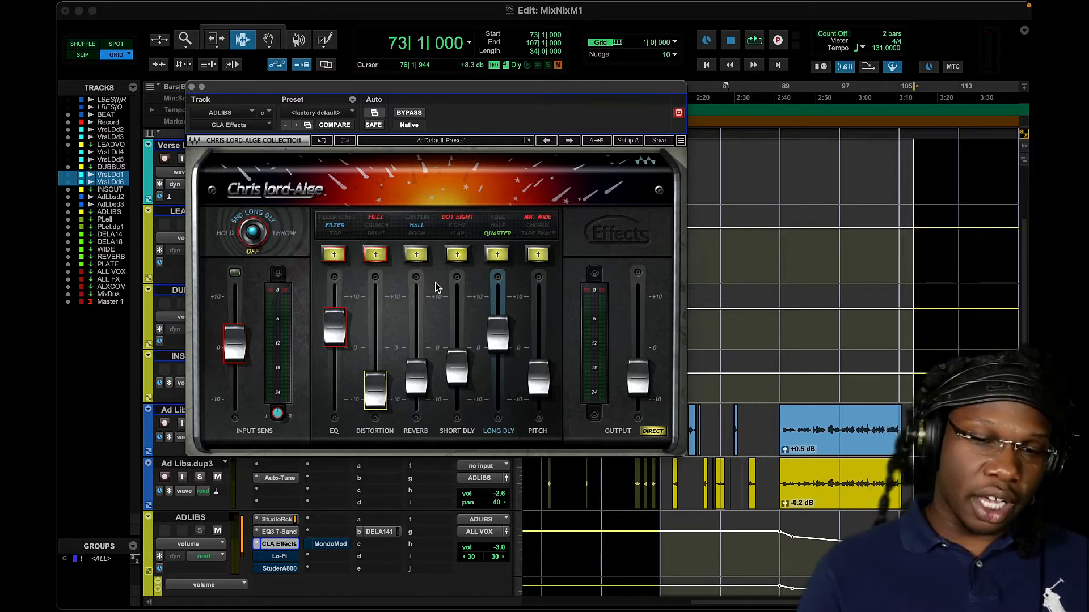
left_click(192, 87)
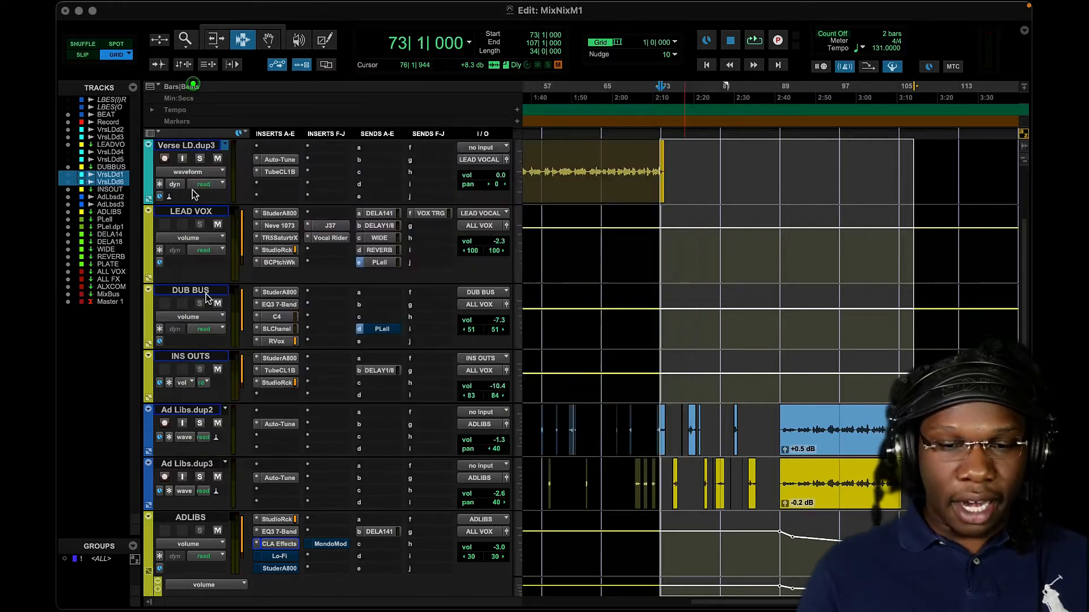
Take the Lo-Fi insert on the ADLIBS track out of bypass and play the section.
left_click(283, 554)
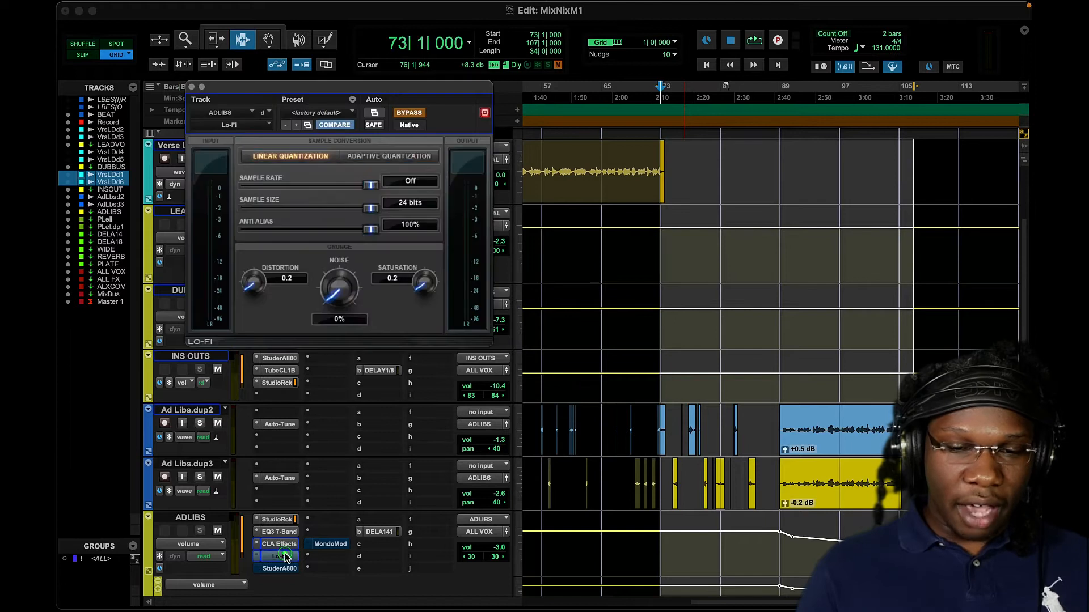
left_click(413, 109)
key("space")
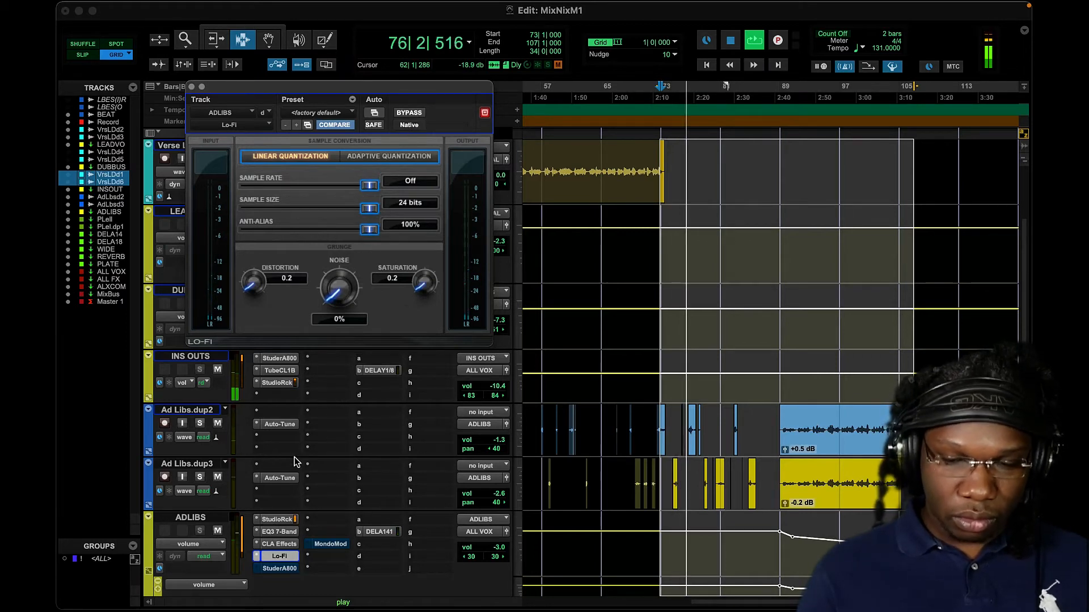
Compare the ad-libs during playback with CLA Effects bypassed and active, leaving the effect active.
left_click(278, 544)
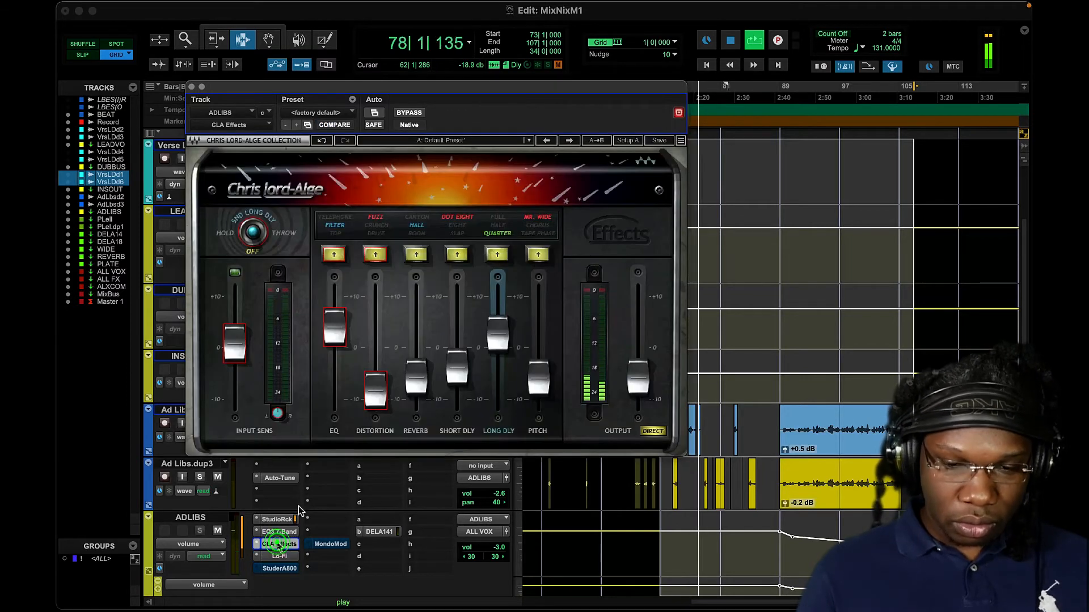
left_click(409, 112)
key("space")
key("space")
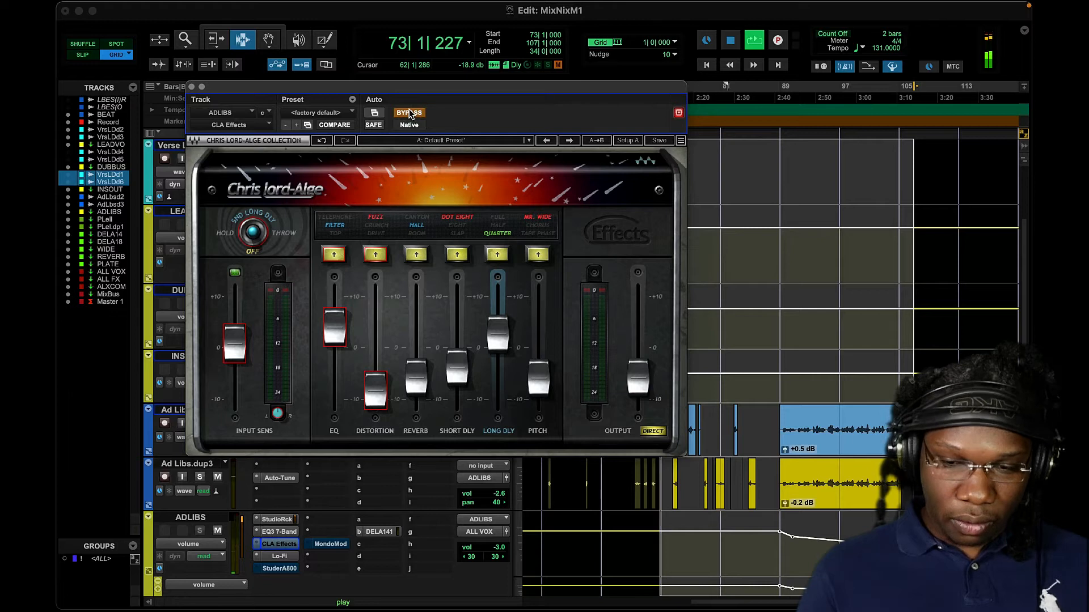
left_click_drag(474, 87, 409, 79)
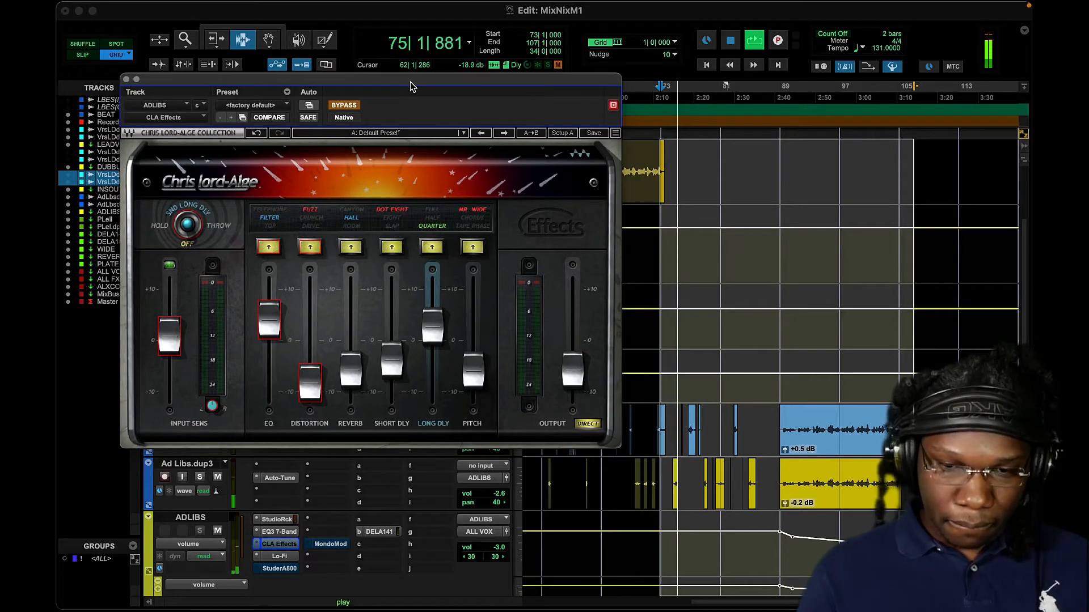
left_click_drag(410, 82, 413, 83)
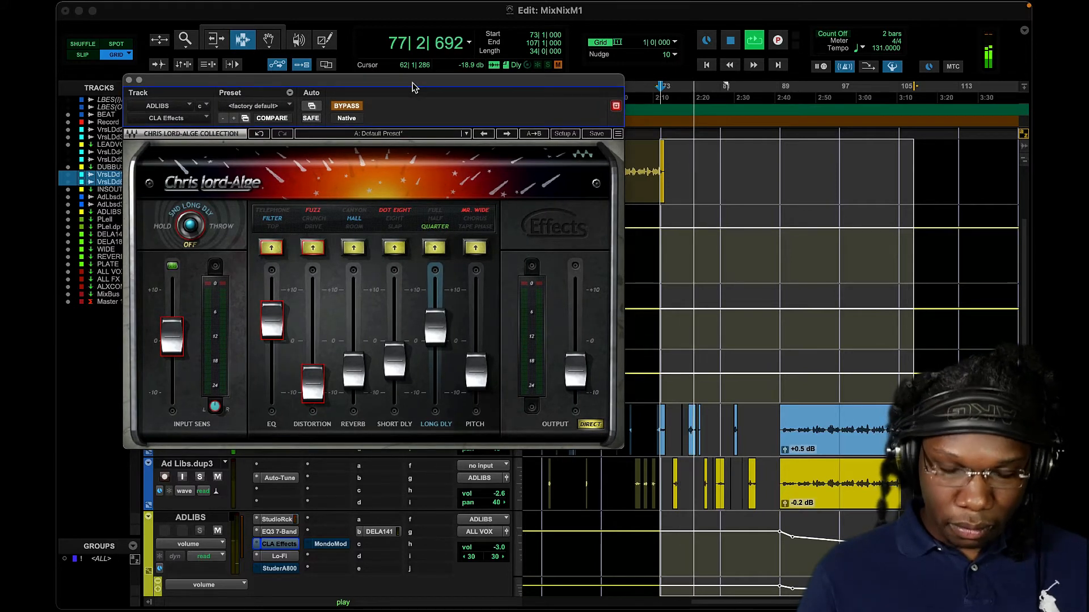
left_click(346, 106)
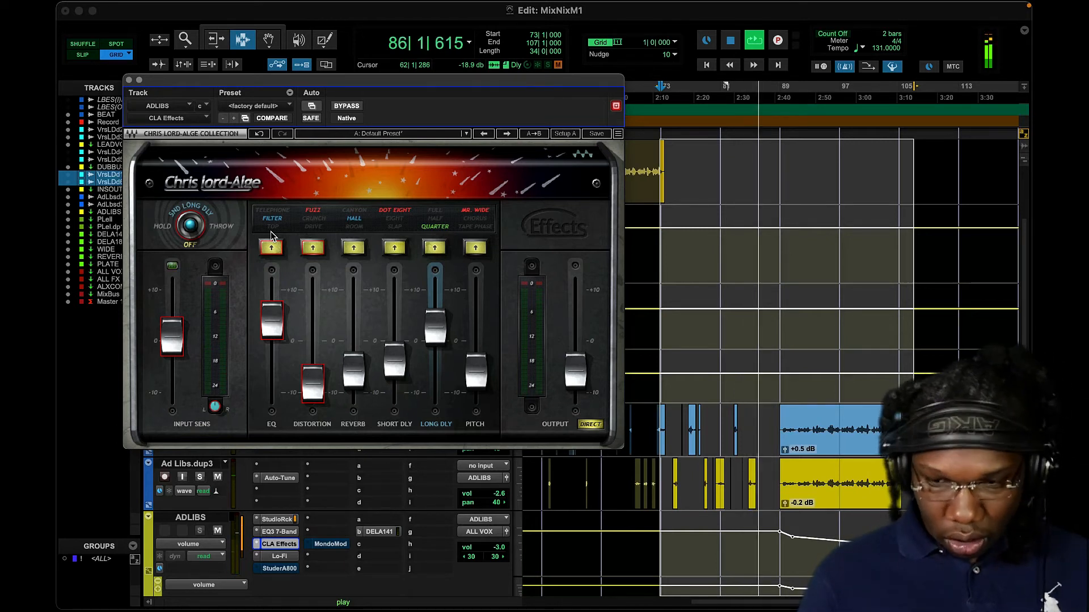
key("space")
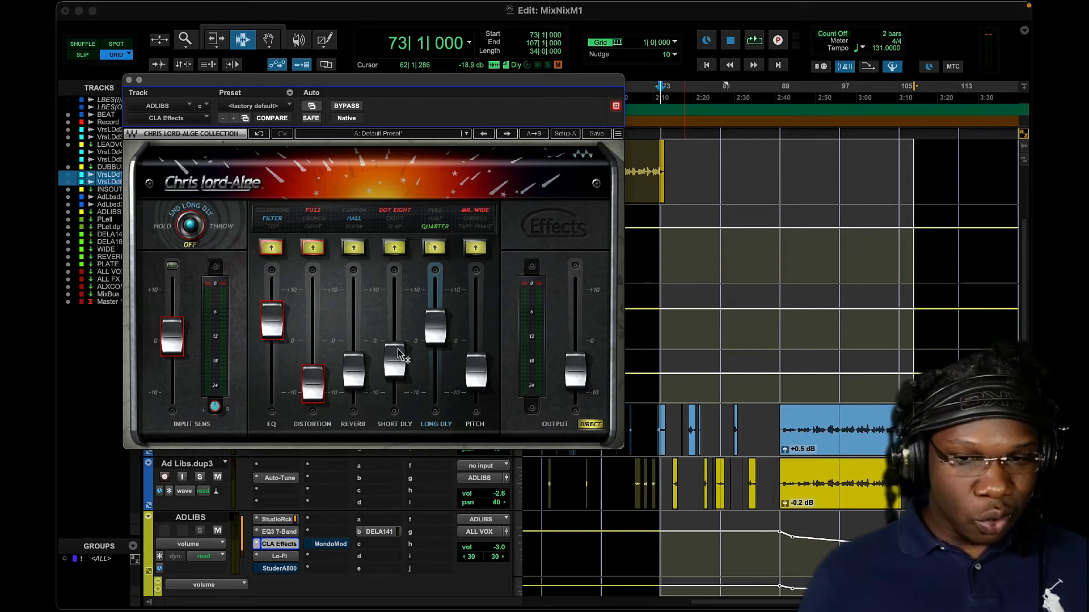
mouse_move(401, 360)
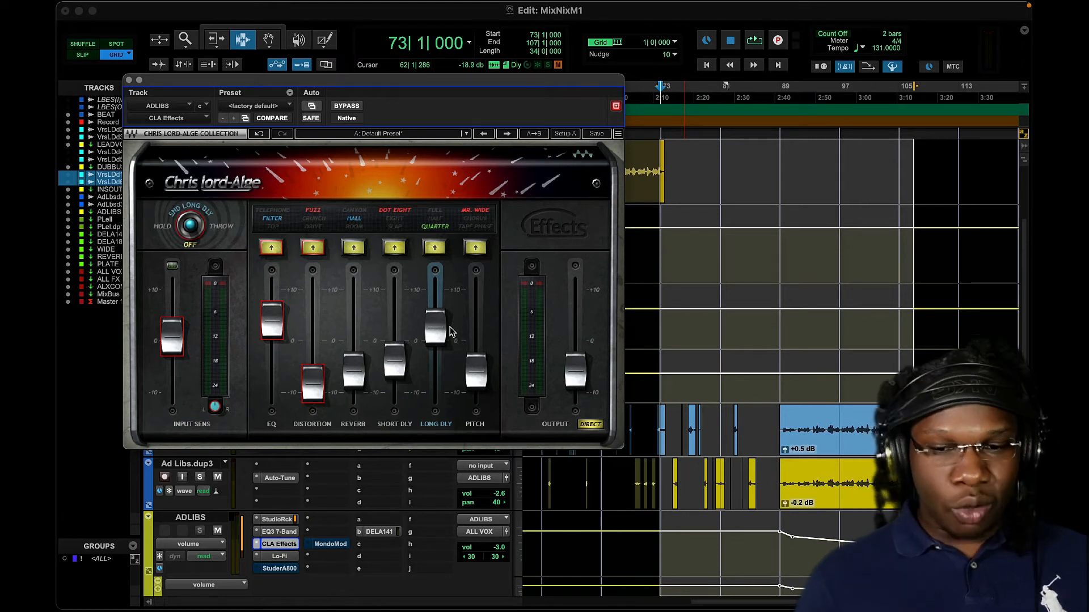
left_click(127, 79)
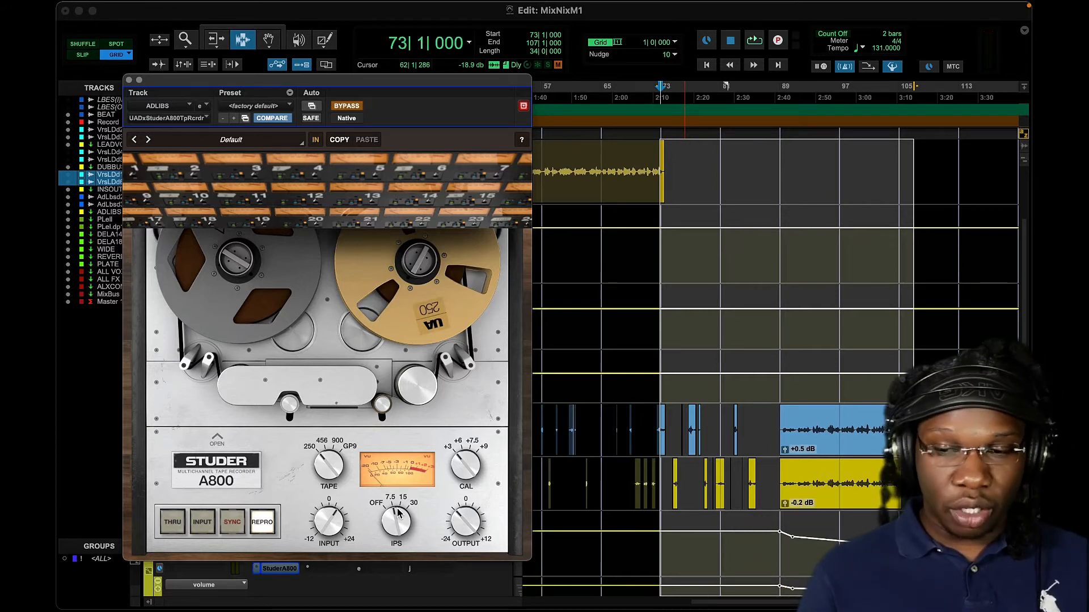
Take the Studer A800 on the ADLIBS track out of bypass during playback and check its hidden calibration controls.
key("space")
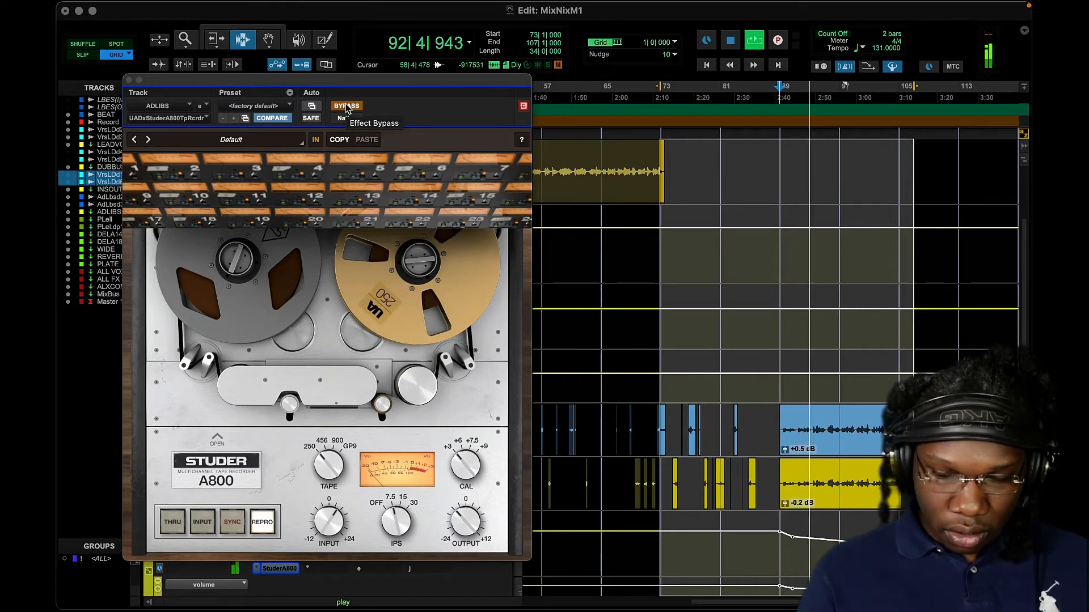
left_click(347, 107)
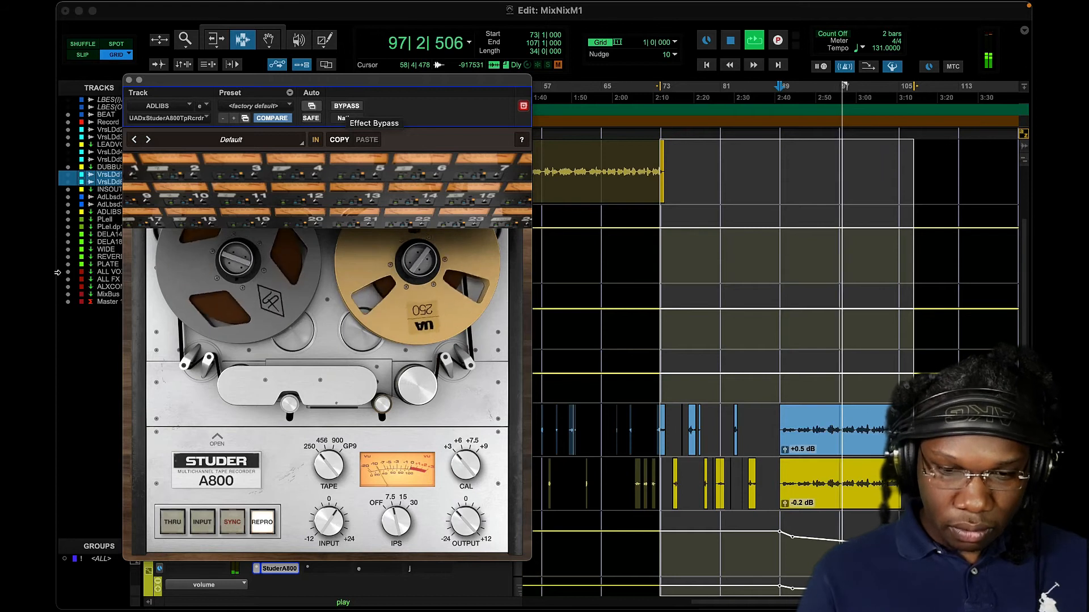
left_click(352, 262)
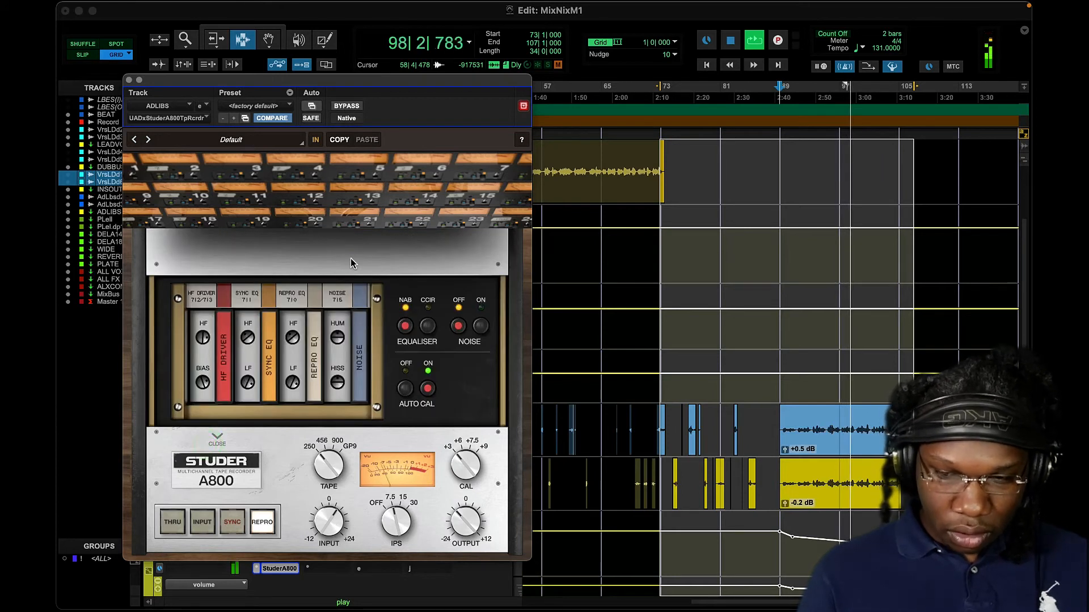
left_click(223, 437)
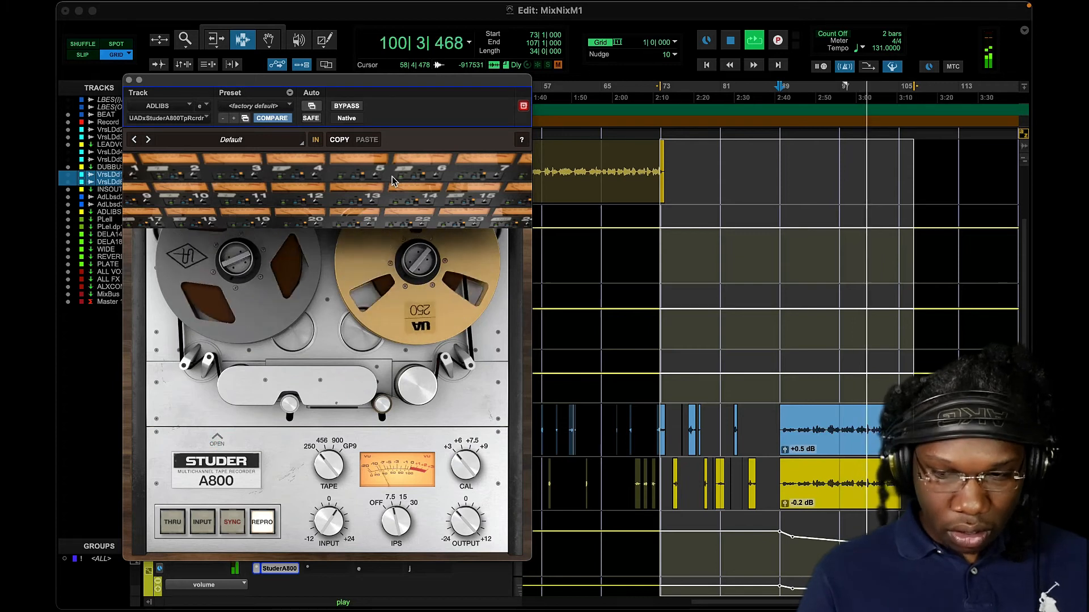
key("space")
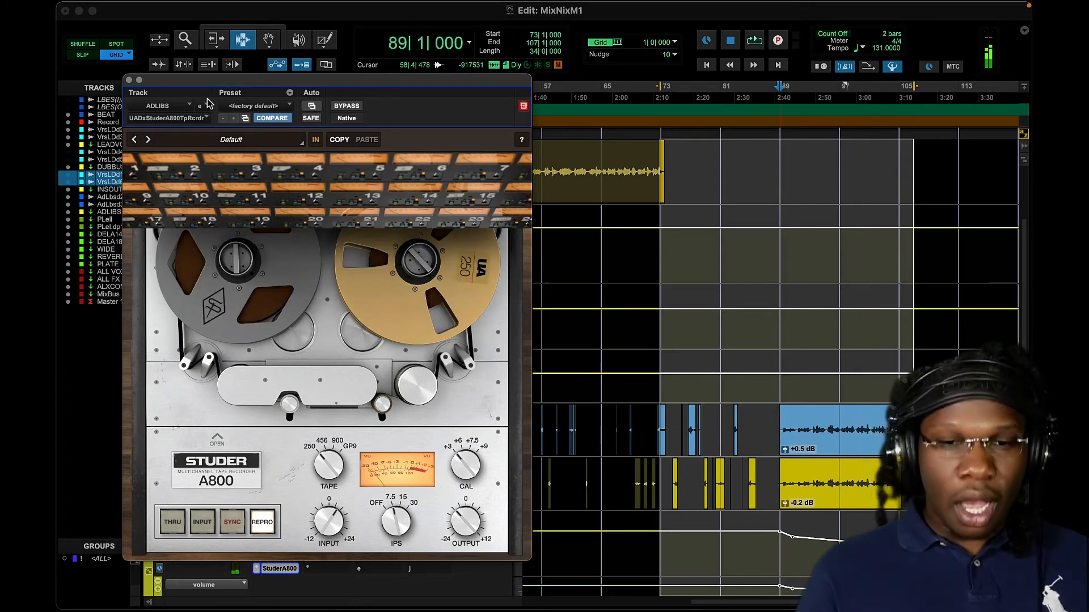
left_click(130, 80)
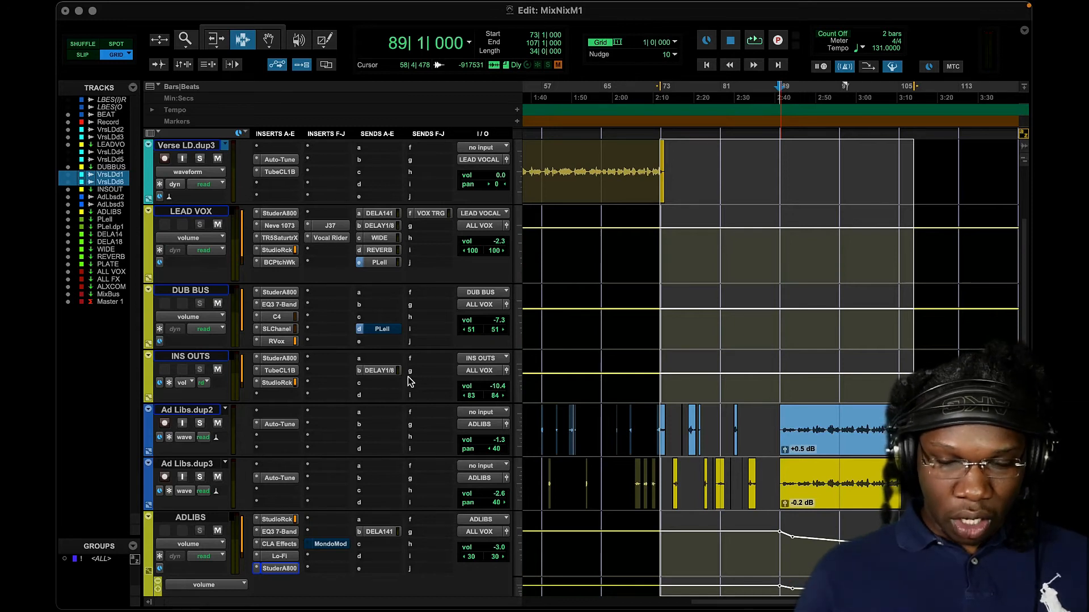
Open MondoMod on the ADLIBS track and audition the section where its bypass is automated.
scroll(407, 377, "down", 3)
scroll(718, 405, "down", 8)
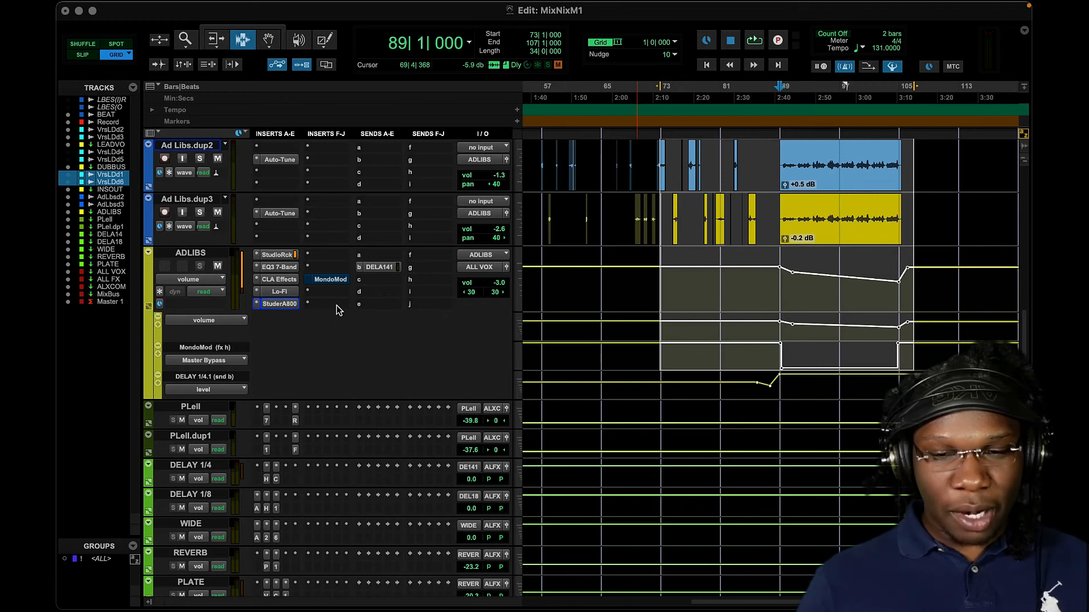
left_click(332, 280)
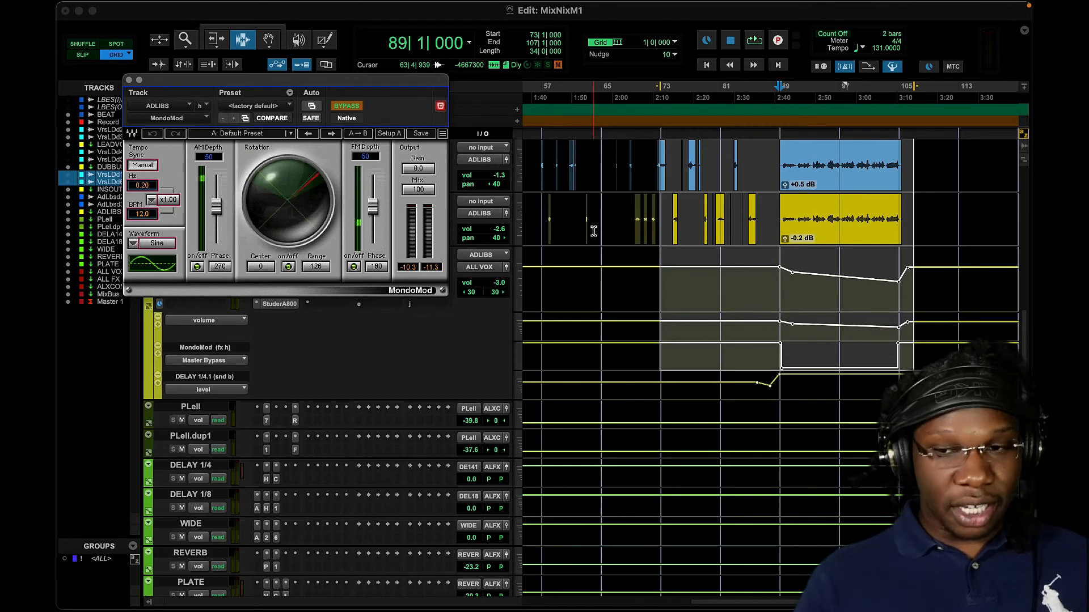
key("space")
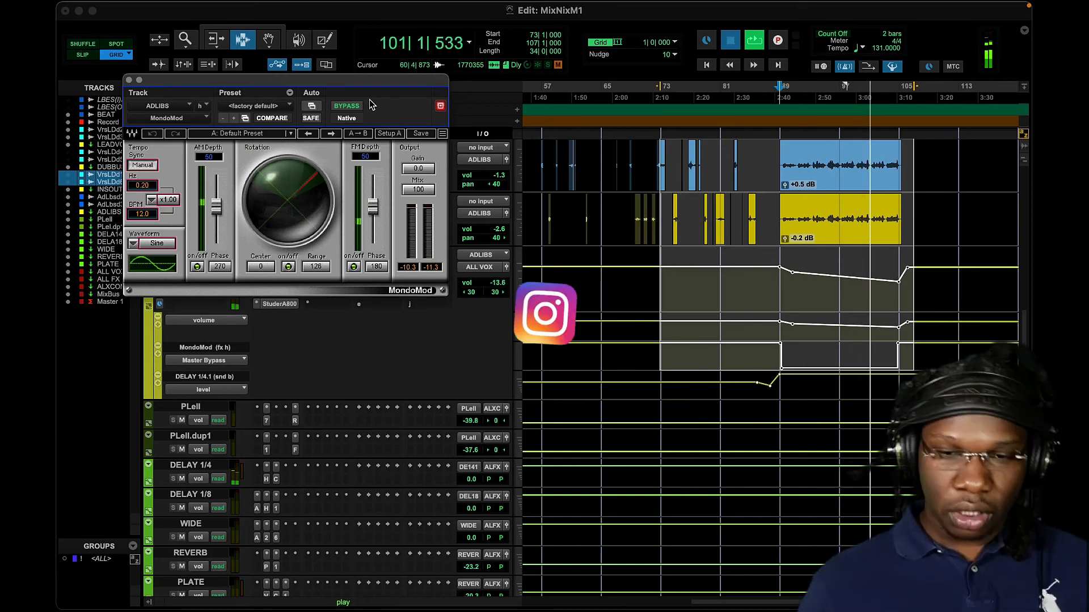
key("space")
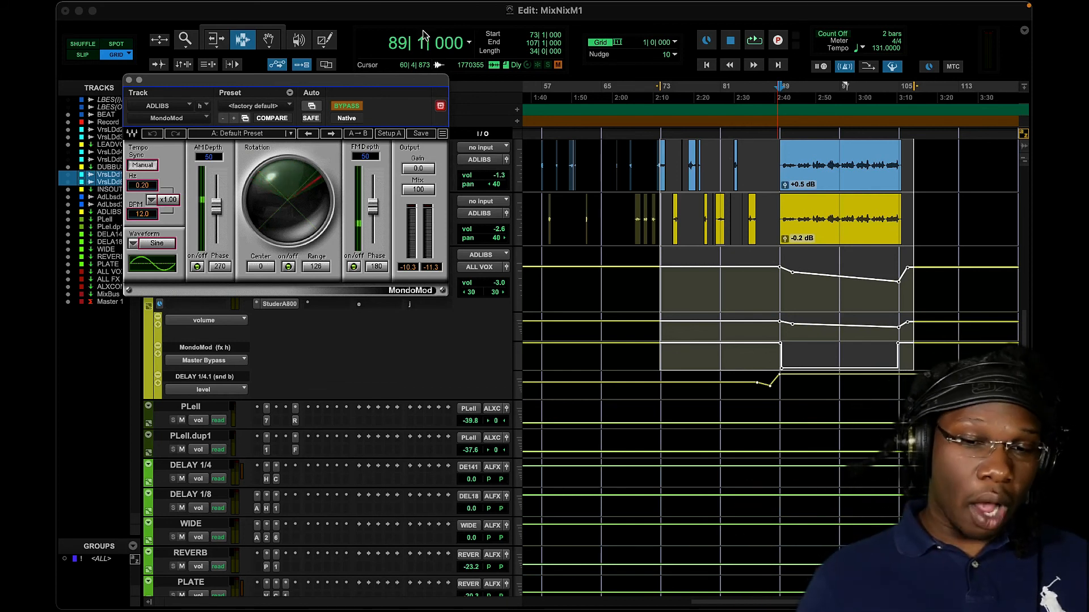
left_click_drag(306, 80, 381, 59)
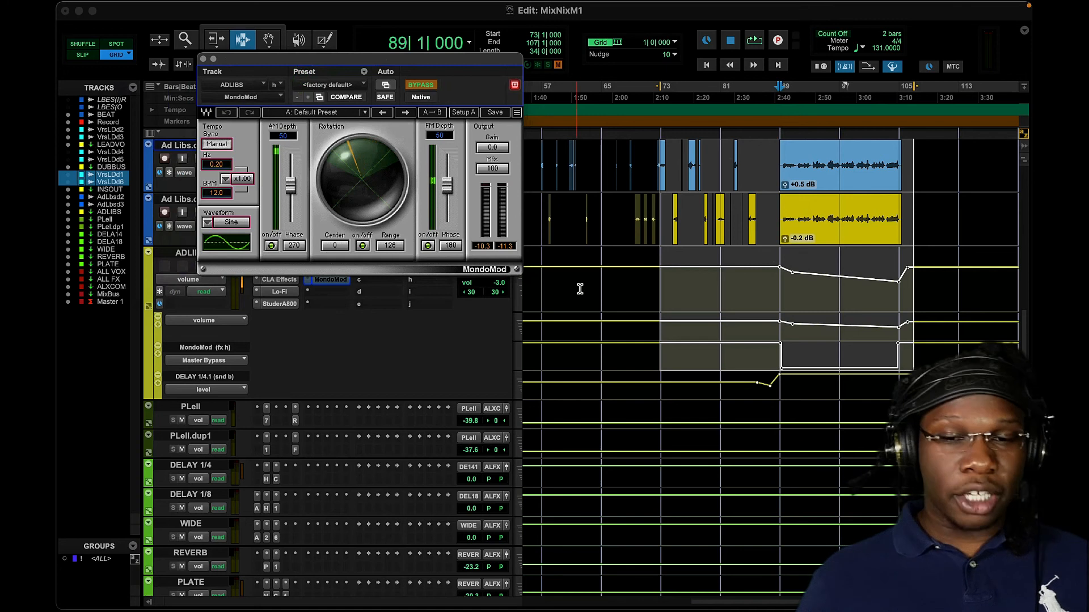